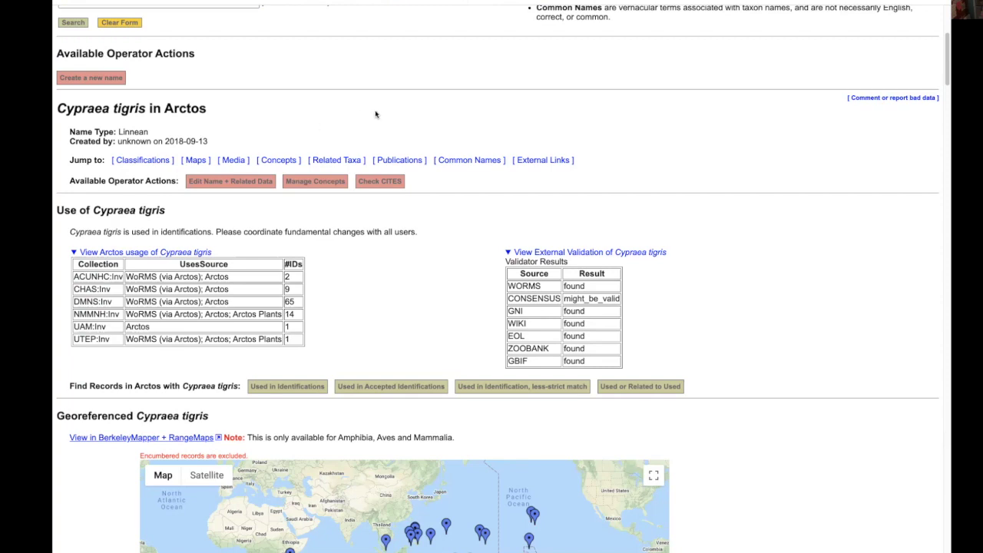
Examine the Cypraea tigris taxon page down to its Arctos classification and compare it with the WoRMS taxon record.
scroll(375, 114, "down", 8)
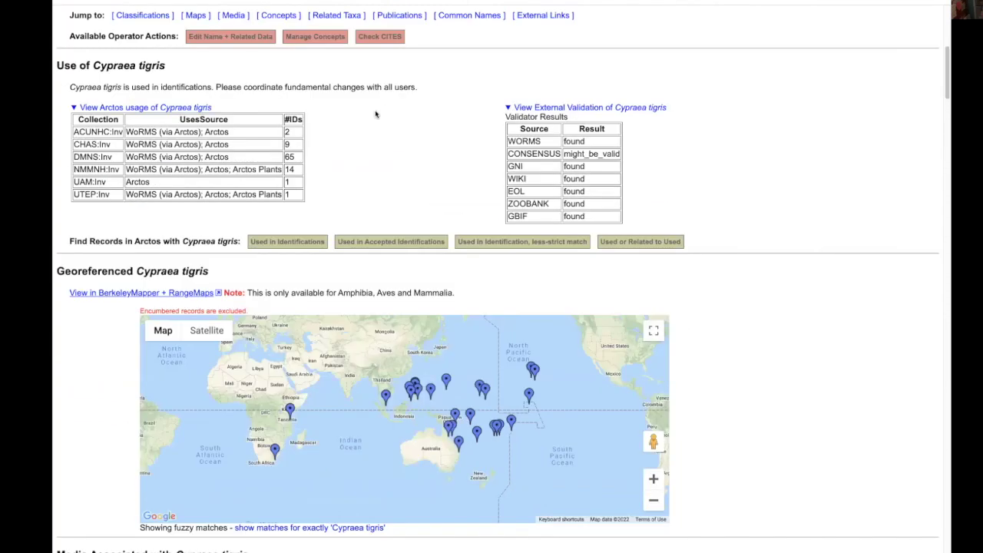
scroll(375, 114, "down", 4)
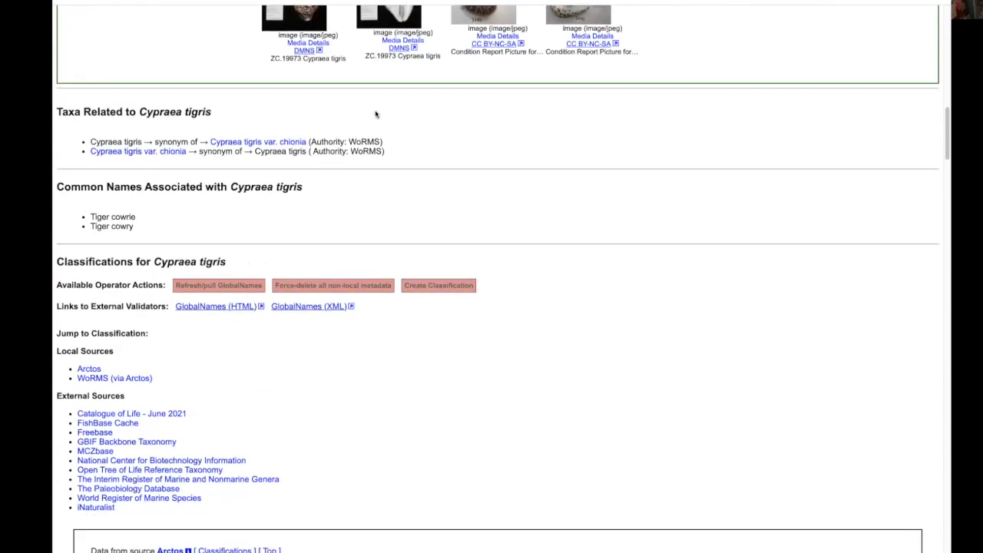
scroll(375, 114, "down", 1)
scroll(375, 114, "down", 2)
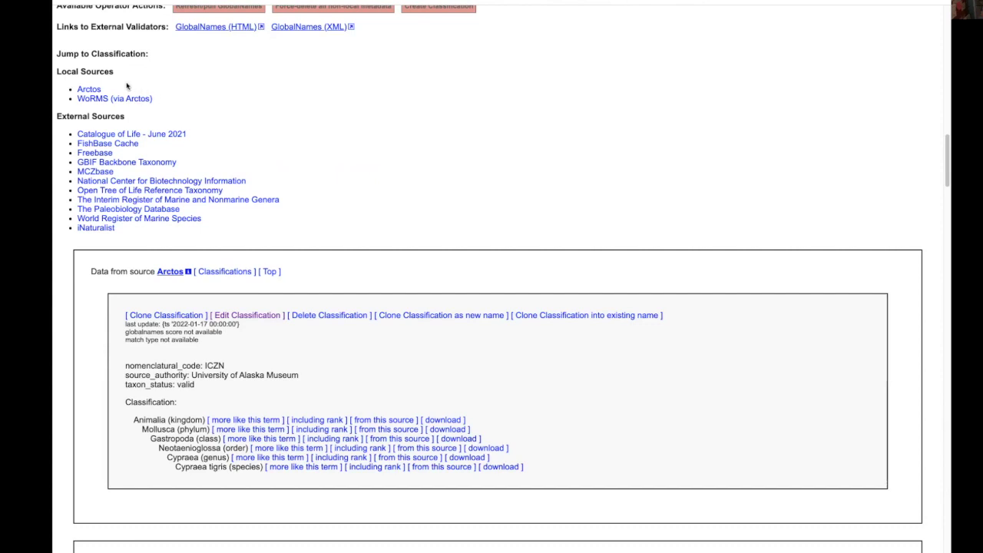
scroll(387, 101, "down", 1)
scroll(387, 101, "down", 1)
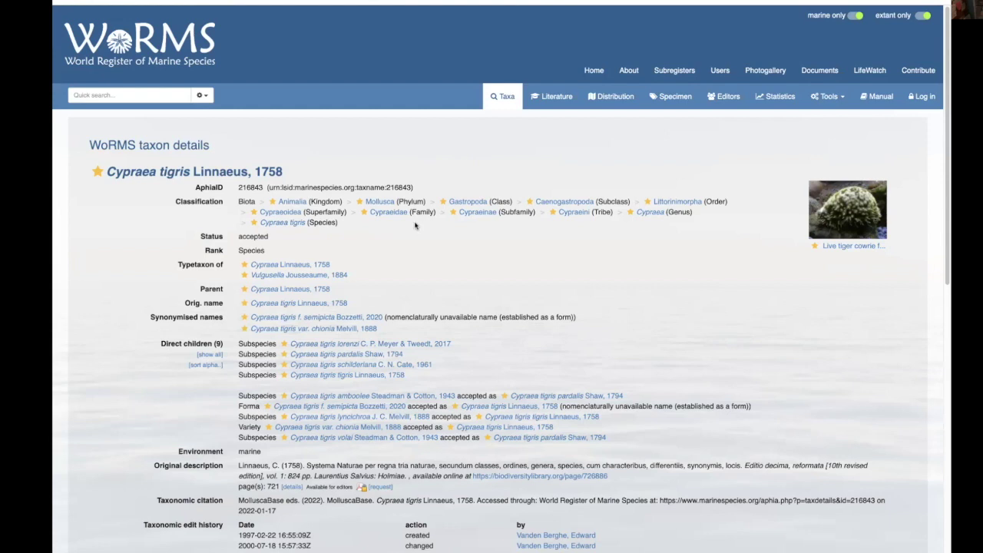
scroll(425, 220, "down", 1)
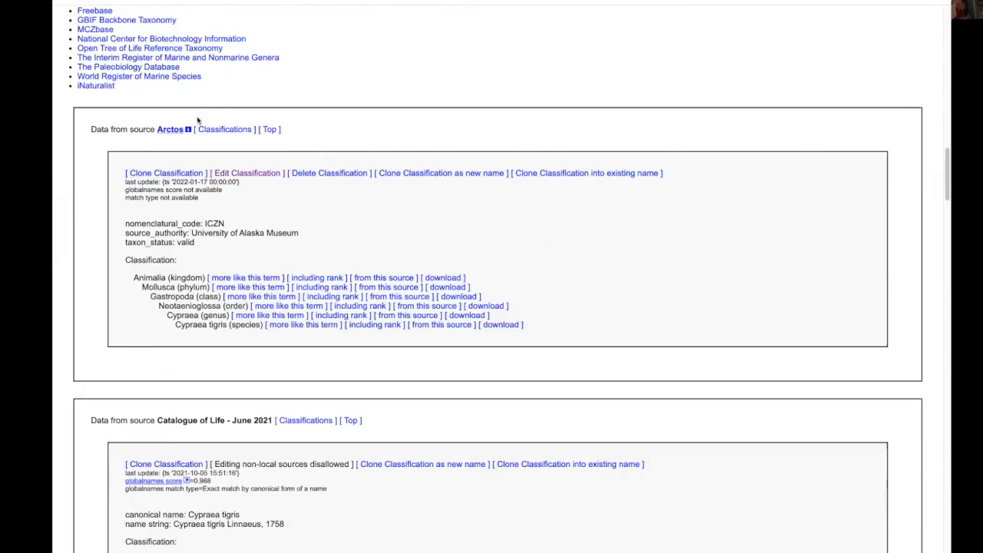
scroll(139, 351, "up", 1)
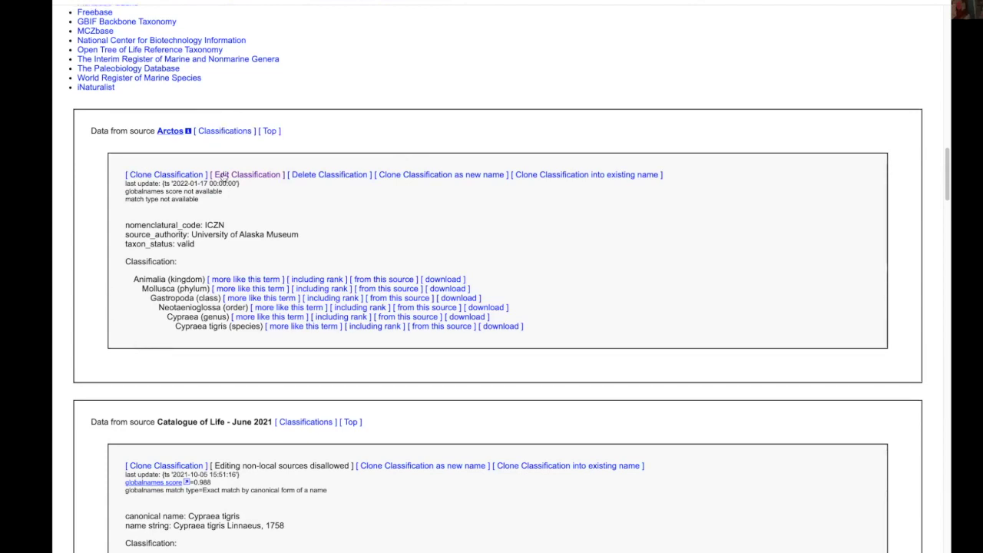
Edit the Arctos classification of Cypraea tigris, adding the family term Cypraeidae and placing it between order and genus.
left_click(249, 174)
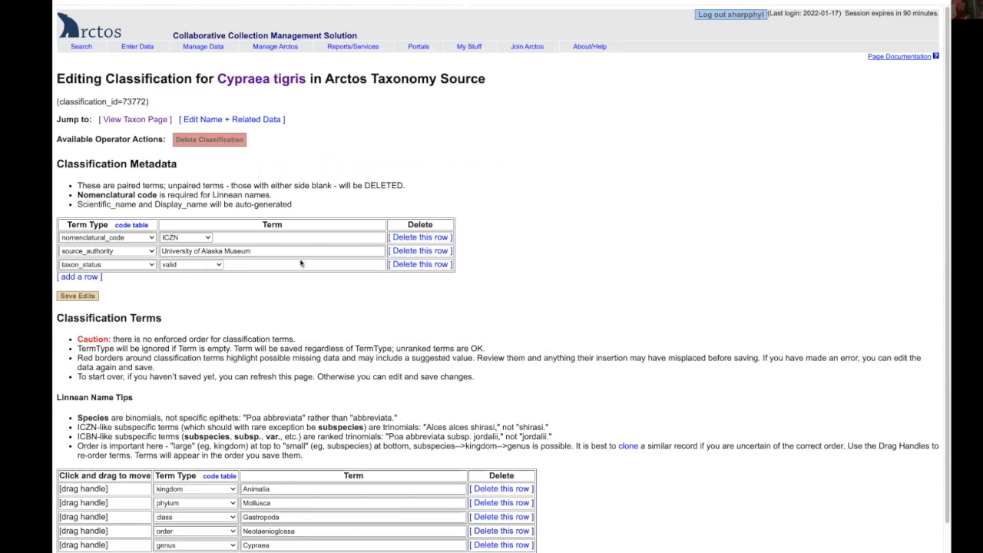
scroll(307, 276, "down", 2)
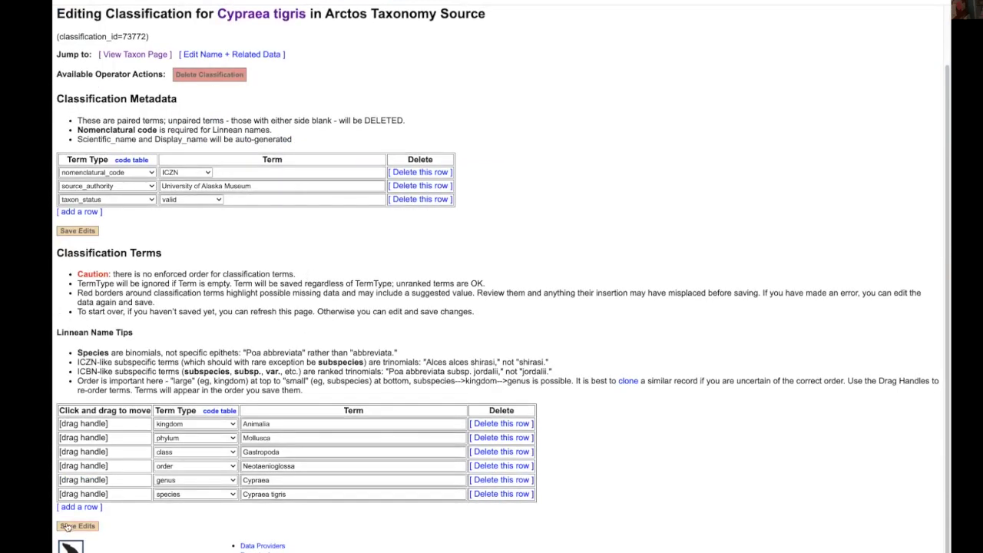
left_click(79, 507)
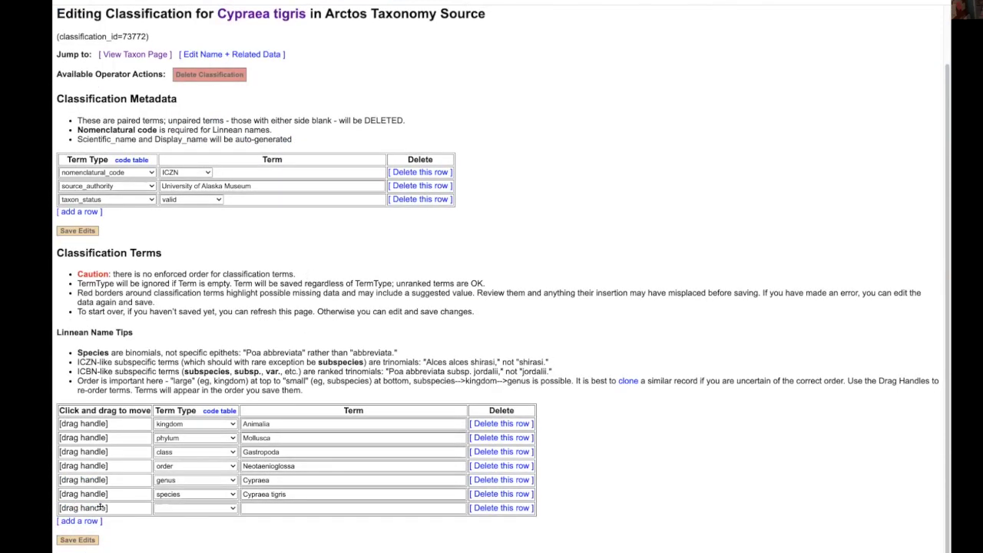
left_click(198, 508)
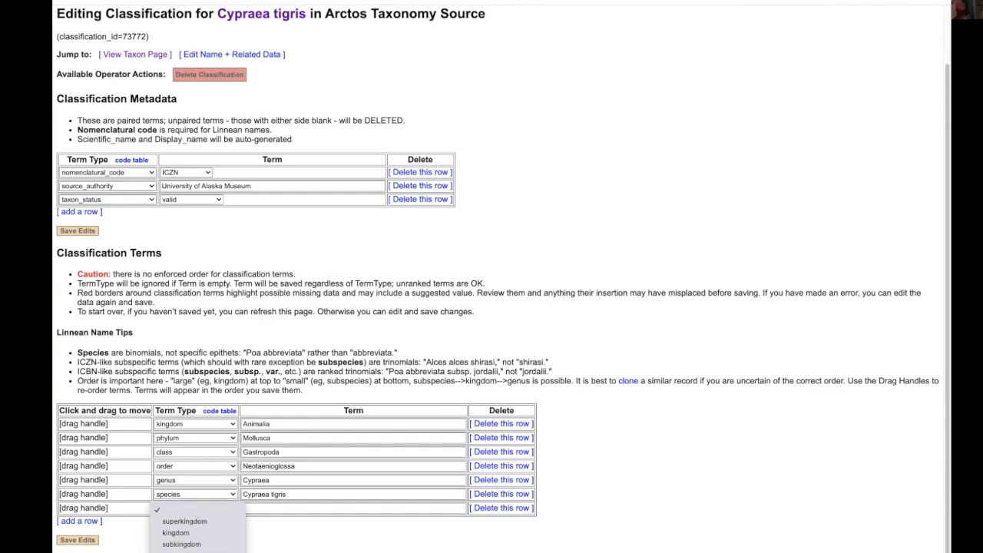
left_click(168, 467)
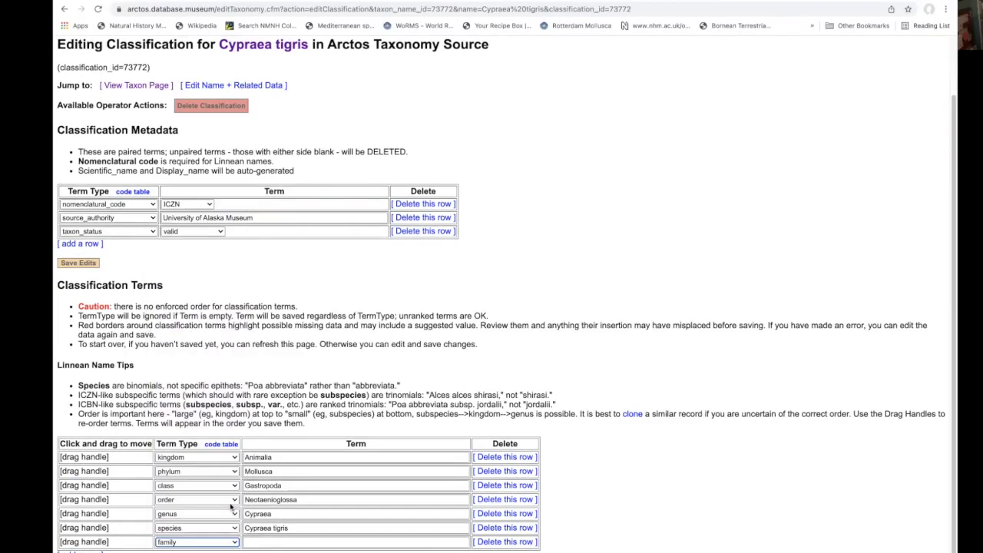
left_click(263, 541)
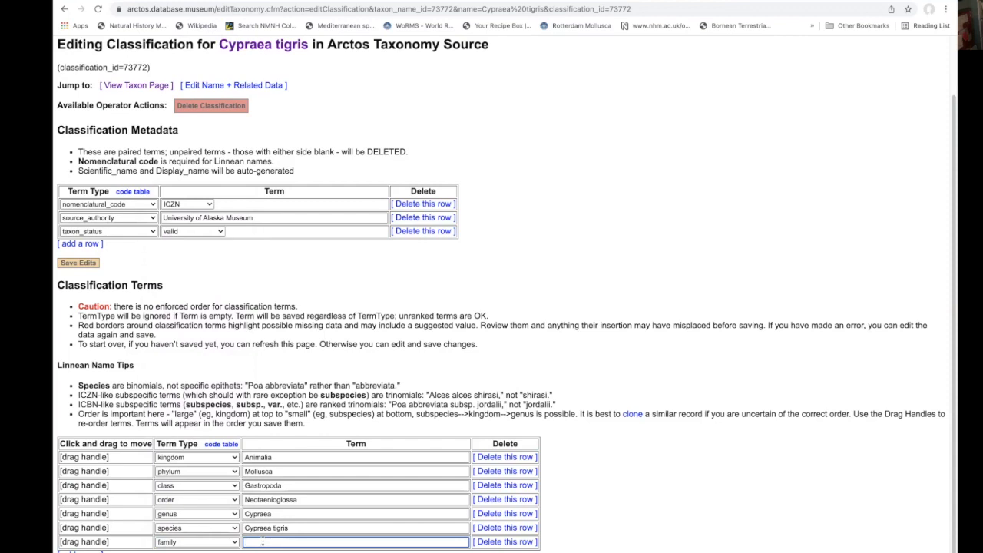
type("Cypraeidae")
left_click_drag(96, 542, 103, 513)
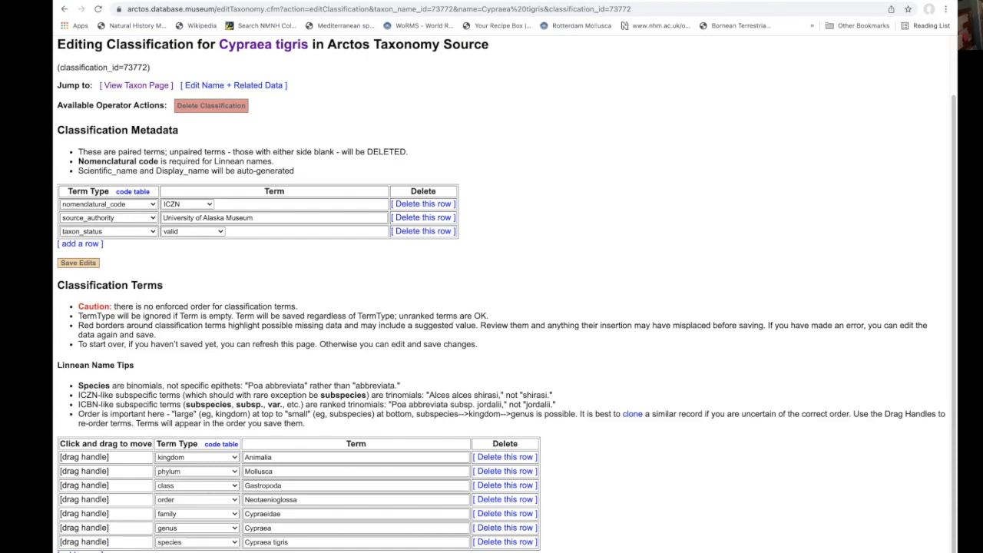
Copy the authorship "Linnaeus, 1758" from the WoRMS taxon page and return to the Arctos classification editor.
left_click(779, 0)
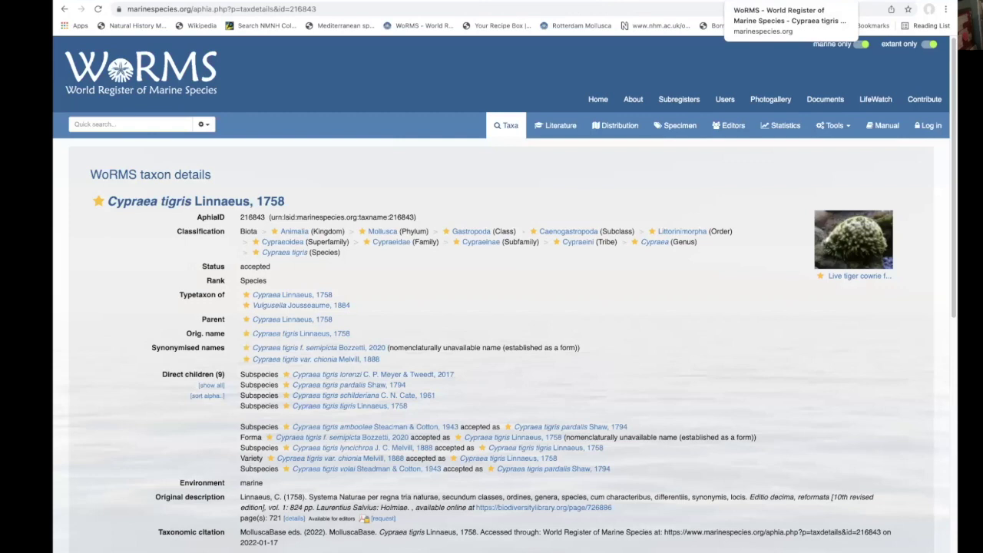
left_click_drag(200, 198, 283, 198)
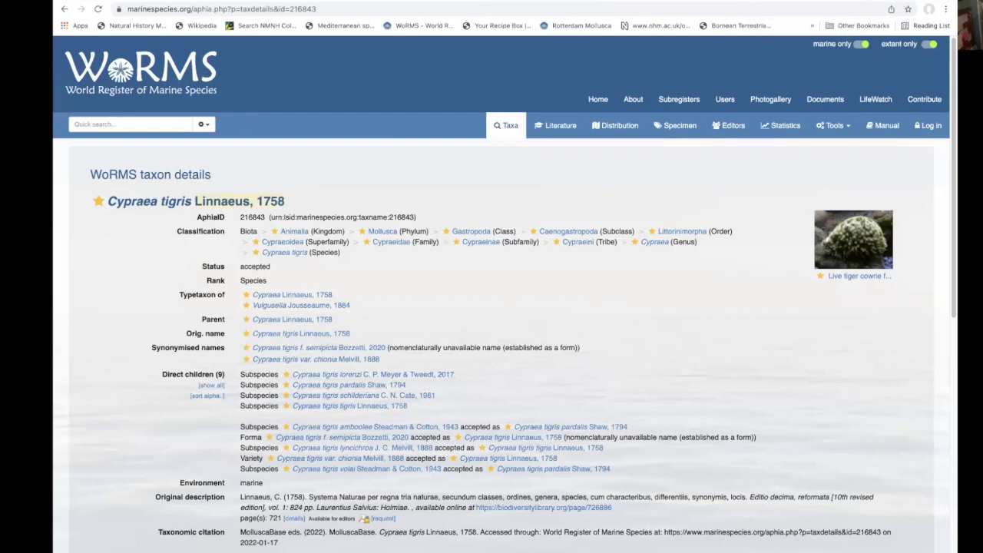
key("ctrl+shift+Tab")
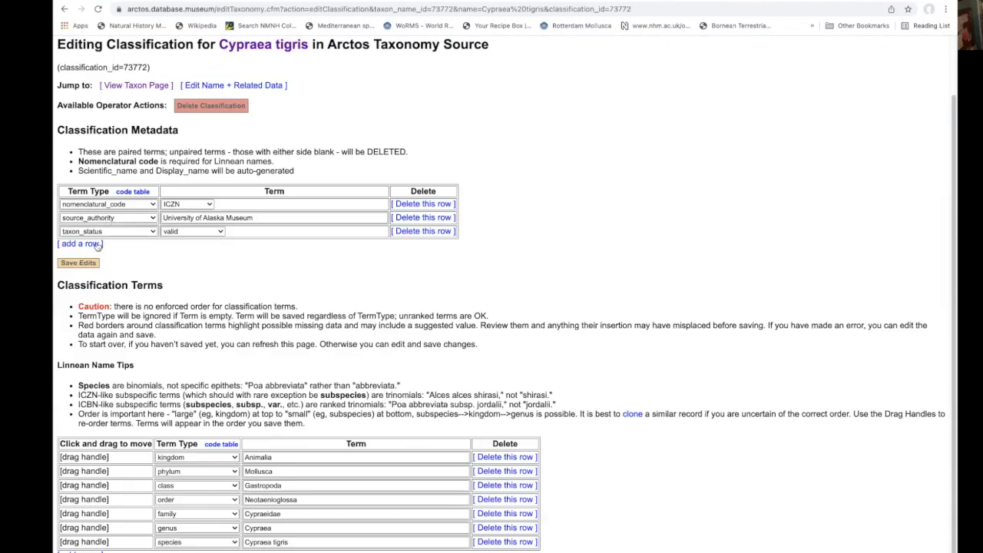
Add an author_text row with "Linnaeus, 1758" to the classification metadata and save the edits.
left_click(84, 244)
left_click(121, 245)
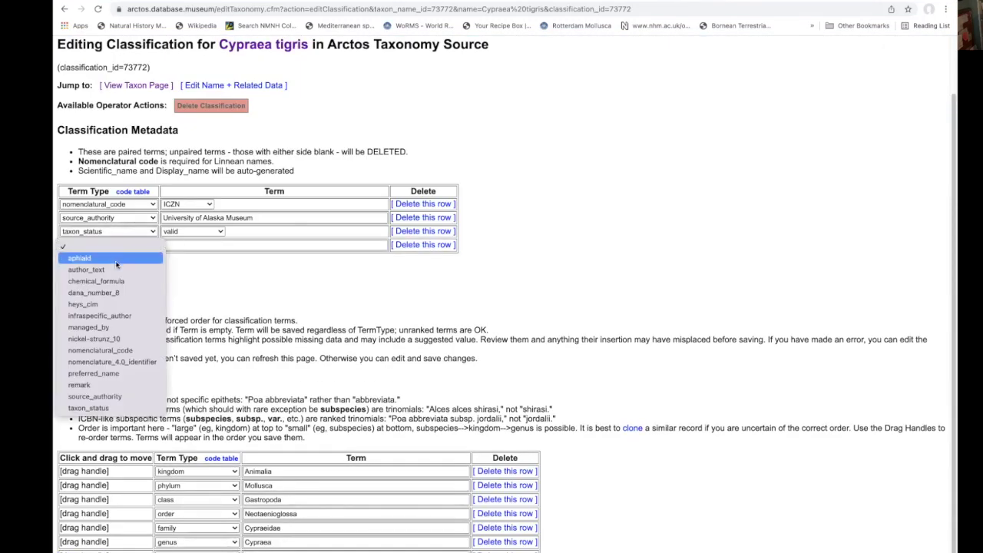
left_click(119, 270)
left_click(194, 245)
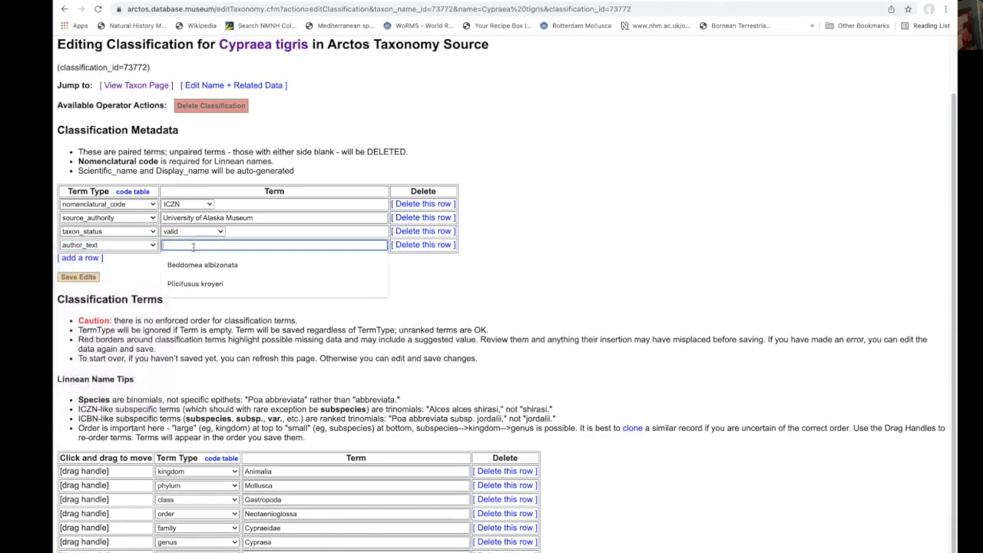
key("Down")
key("Return")
left_click(79, 277)
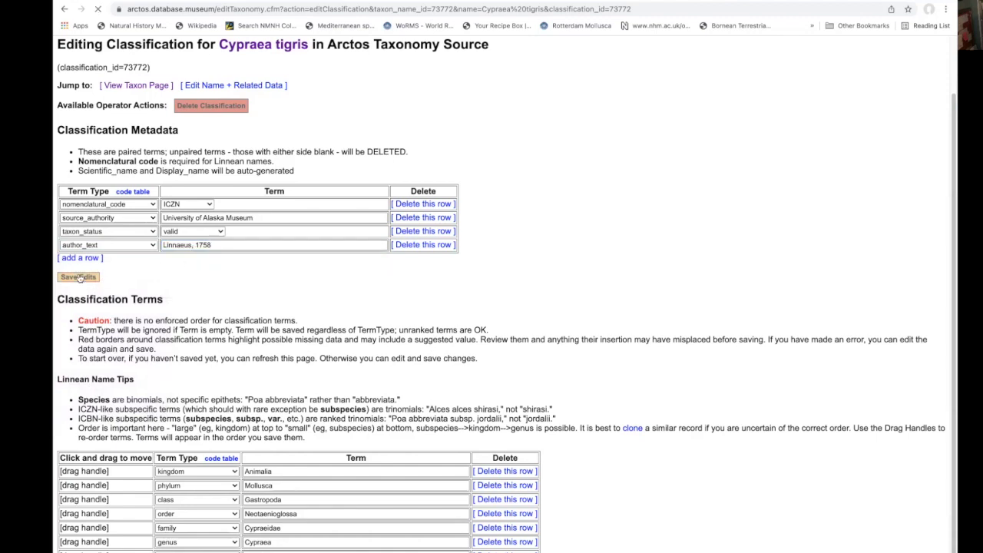
Open the Cypraea tigris taxon page and check the metadata and ranks of its edited Arctos classification.
left_click(252, 112)
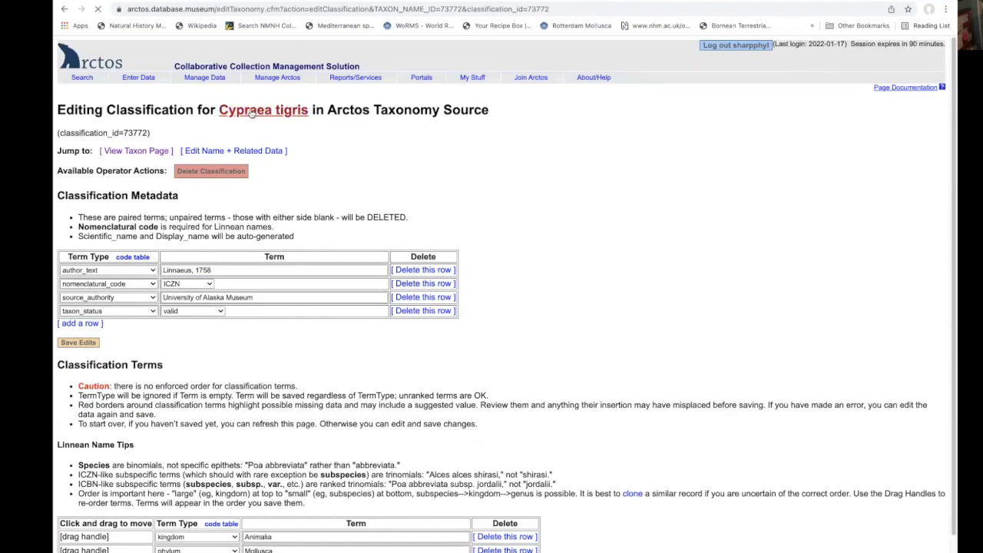
scroll(402, 128, "down", 15)
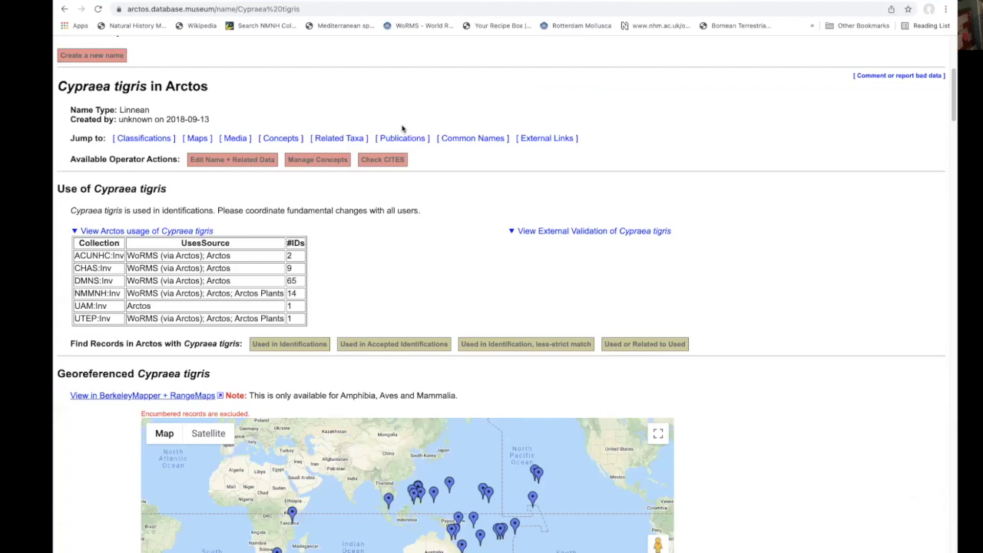
scroll(401, 128, "down", 2)
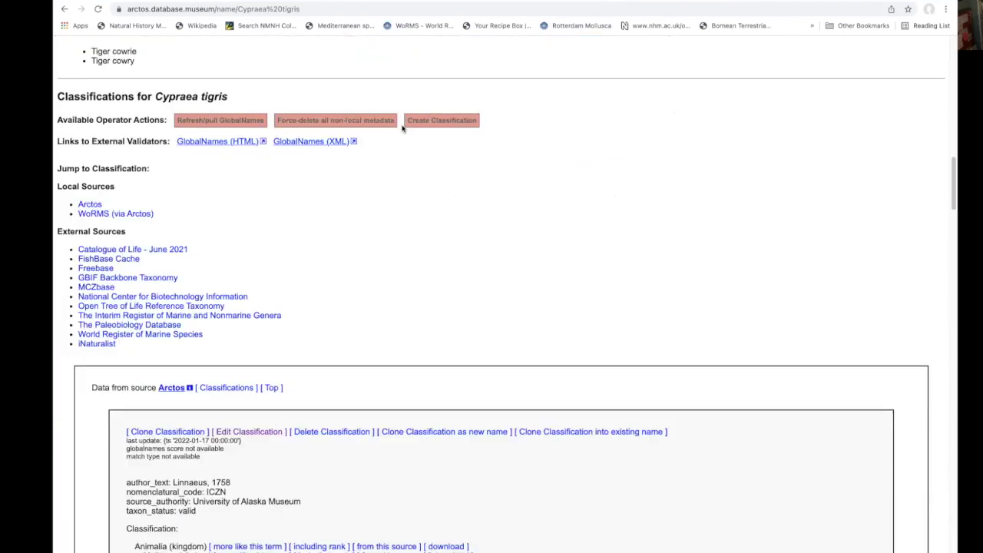
scroll(401, 128, "down", 3)
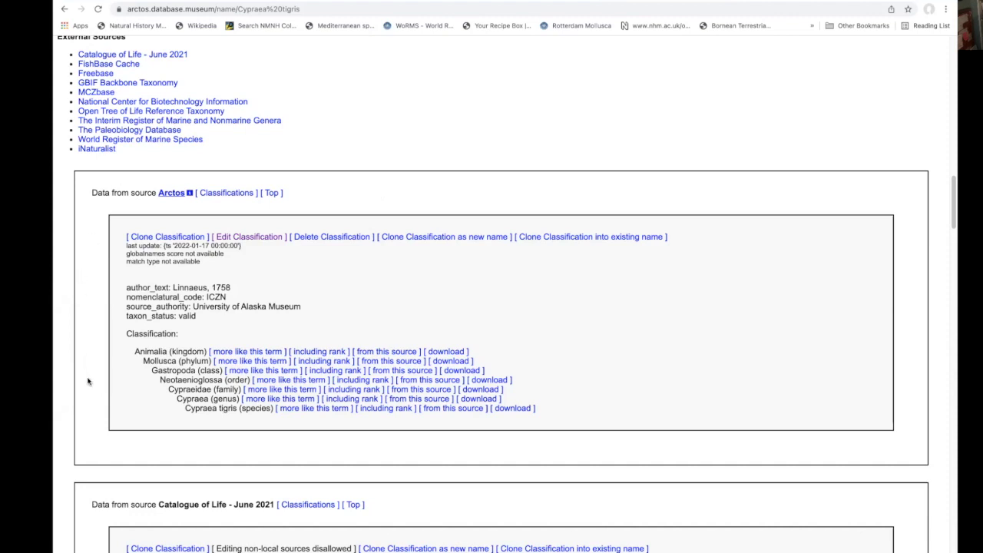
Clone the WoRMS (via Arctos) classification of Cypraea tigris into the Arctos source.
scroll(98, 401, "down", 2)
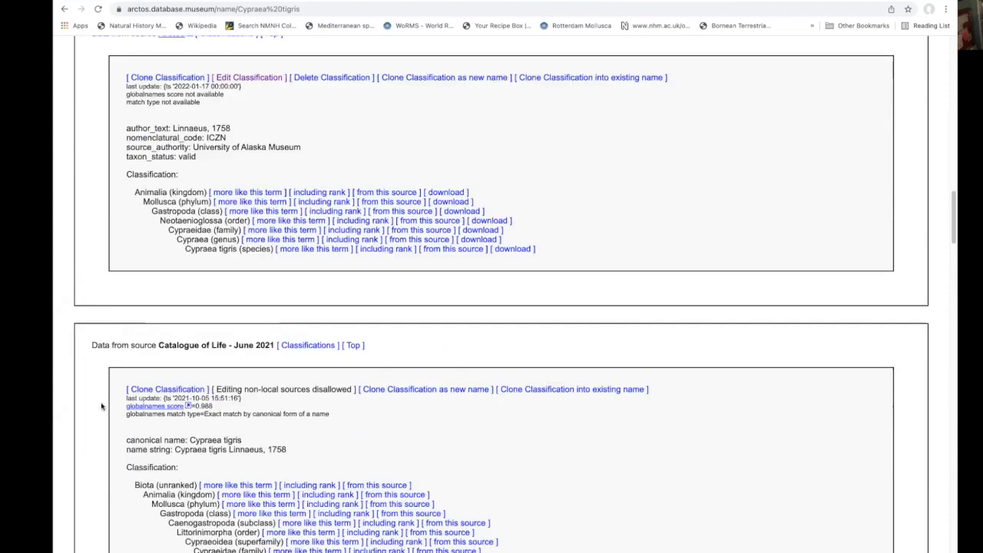
scroll(100, 406, "down", 2)
scroll(101, 407, "down", 2)
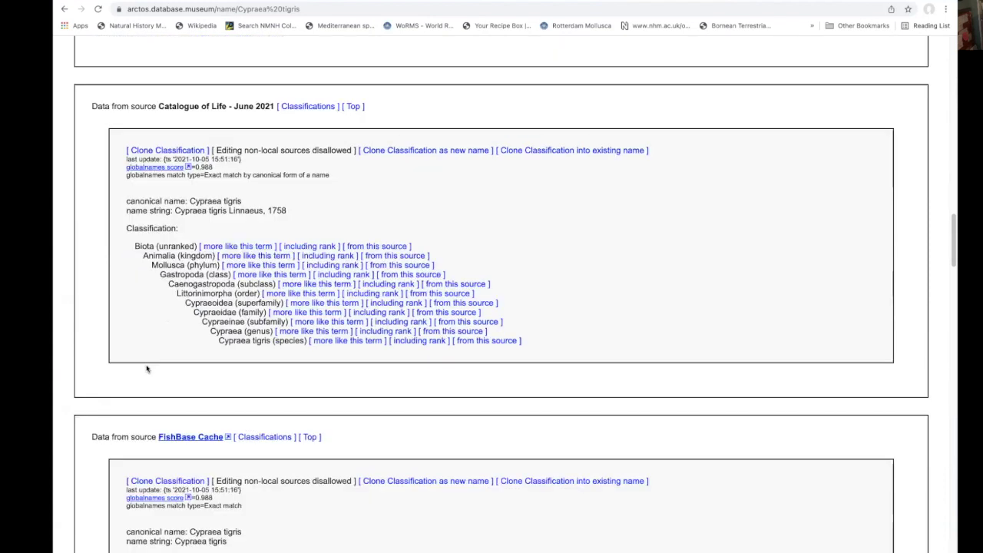
scroll(521, 199, "down", 3)
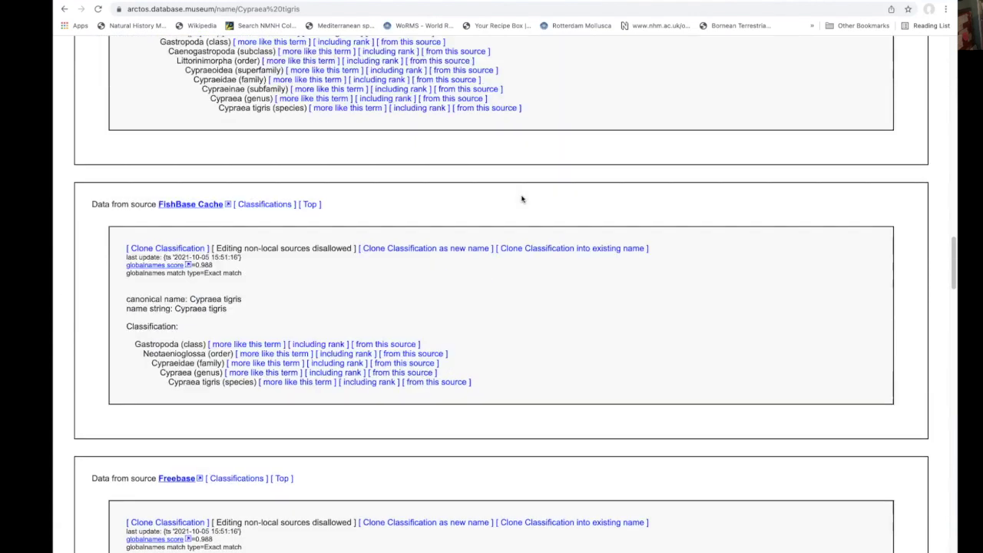
scroll(521, 198, "down", 5)
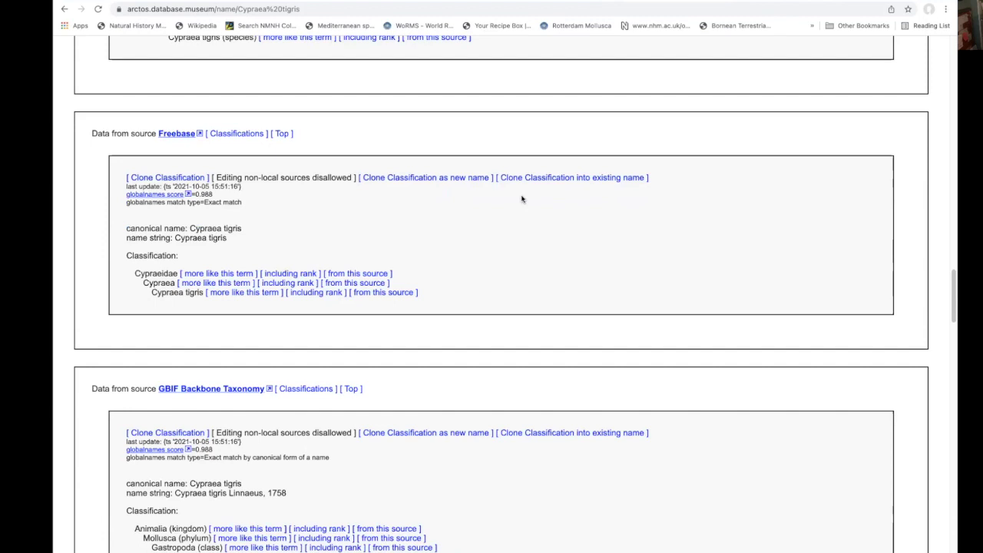
scroll(521, 199, "down", 10)
scroll(521, 199, "down", 12)
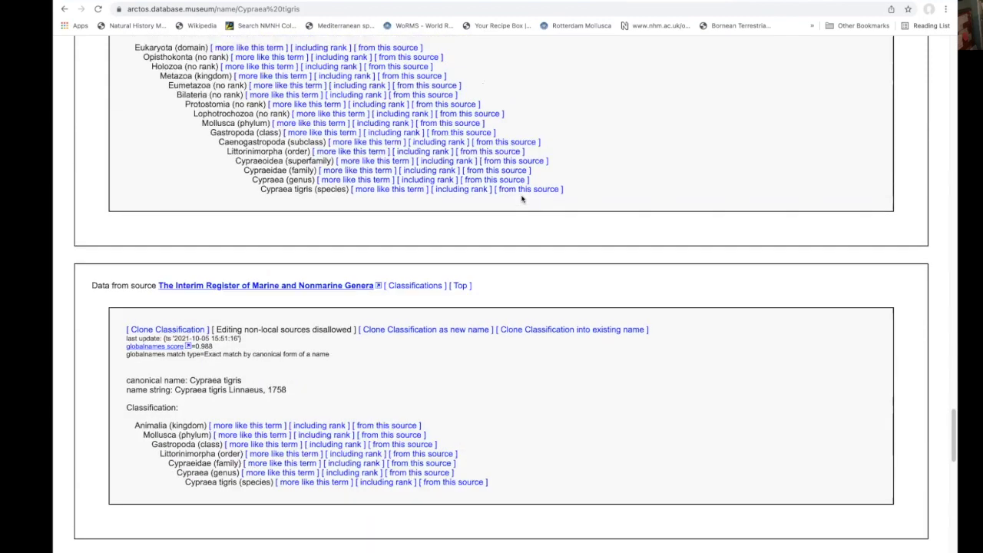
scroll(522, 199, "down", 3)
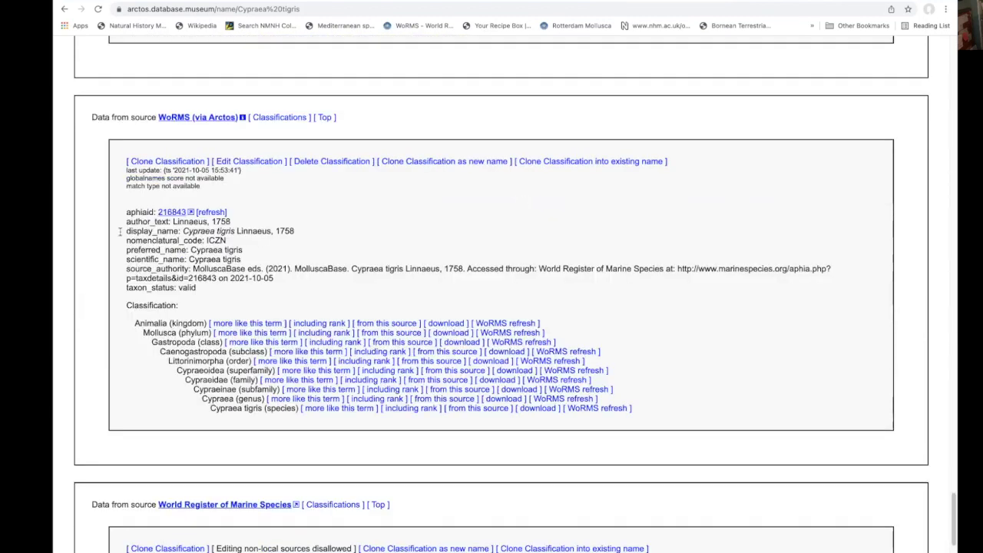
left_click(173, 164)
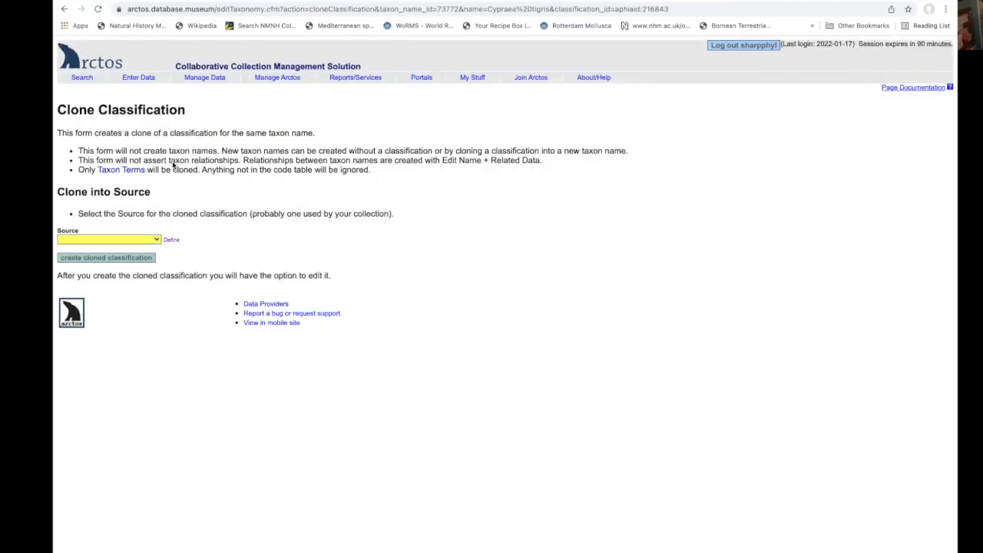
left_click(132, 240)
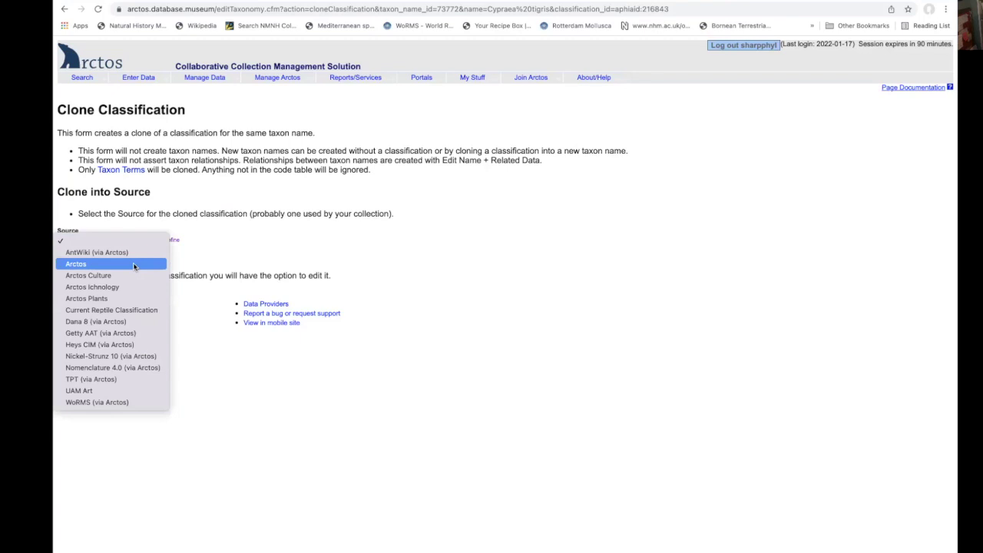
left_click(134, 264)
left_click(96, 259)
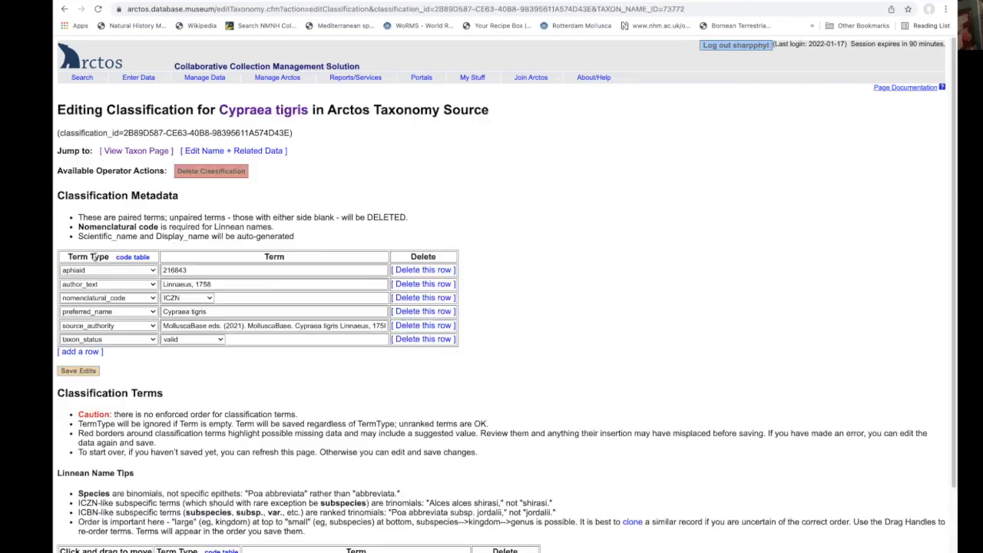
Return to the Cypraea tigris taxon page and compare the cloned classification with the original one under the Arctos source.
left_click(278, 110)
scroll(266, 261, "down", 4)
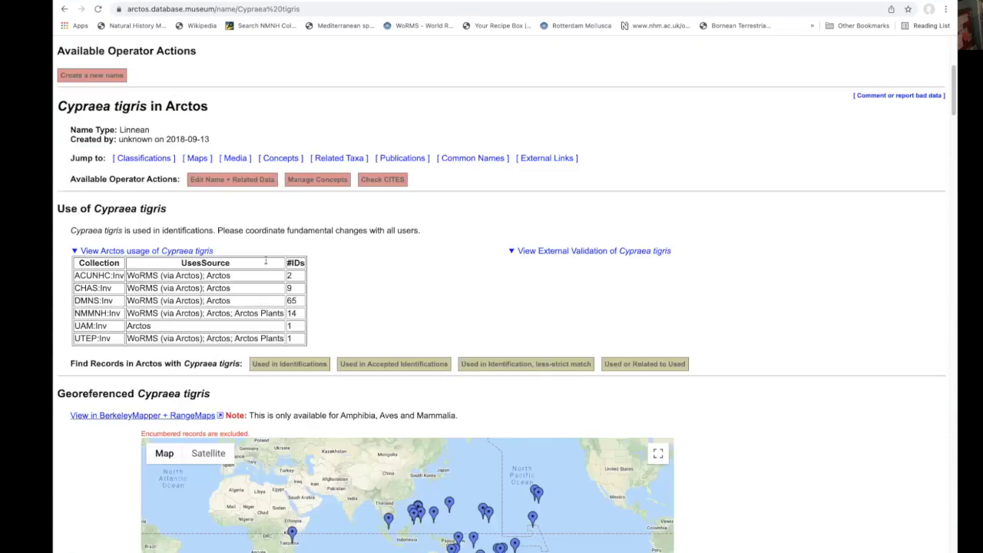
scroll(266, 263, "down", 6)
scroll(265, 263, "down", 8)
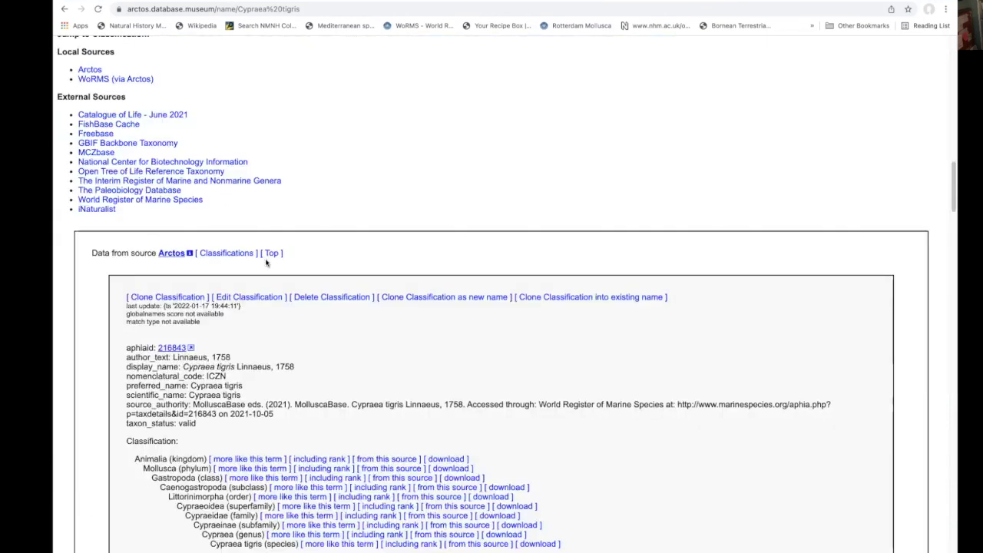
scroll(265, 263, "down", 3)
scroll(337, 227, "down", 2)
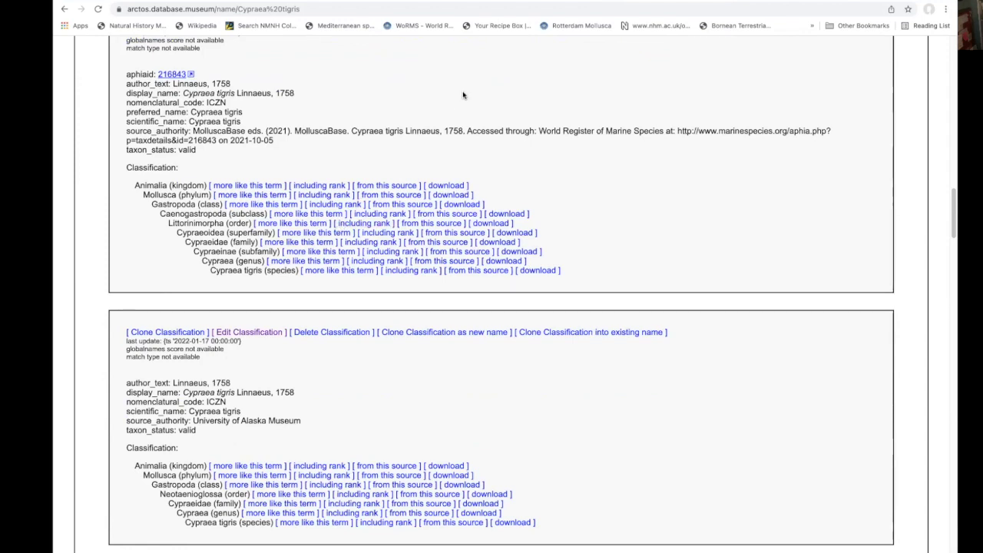
Delete the older University of Alaska Museum classification of Cypraea tigris from the Arctos source and check the remaining cloned classification.
scroll(463, 94, "up", 1)
scroll(261, 138, "up", 2)
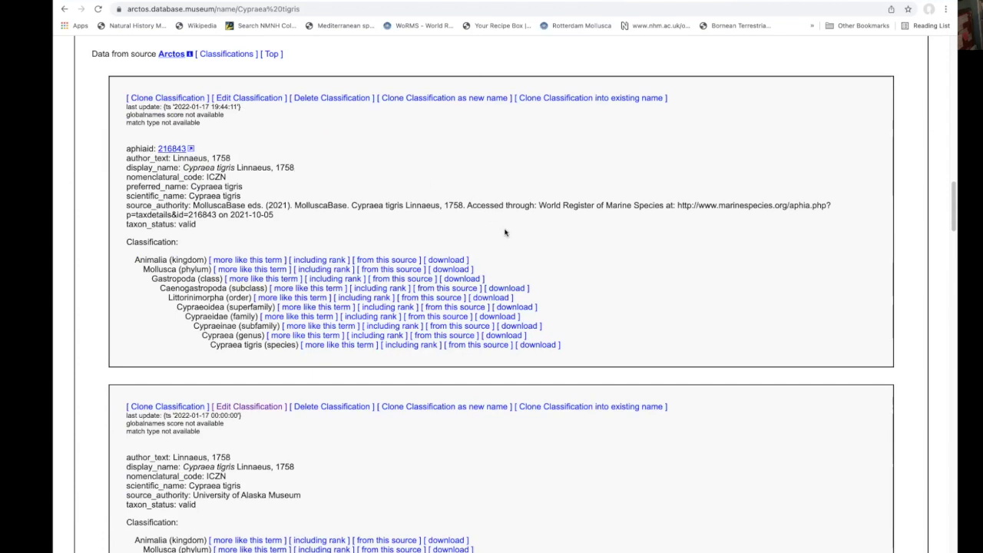
scroll(504, 230, "down", 3)
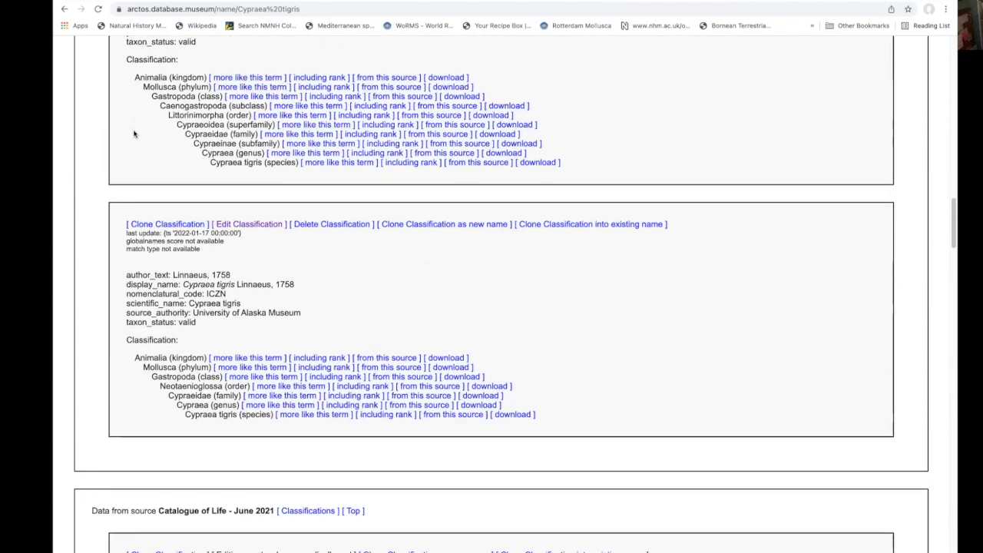
scroll(133, 133, "up", 1)
scroll(372, 235, "up", 2)
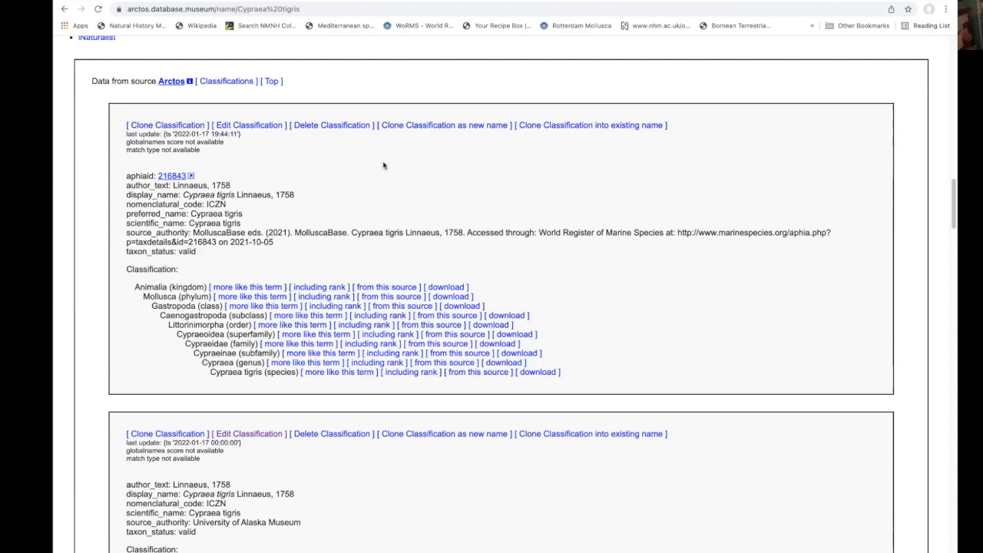
scroll(453, 238, "down", 2)
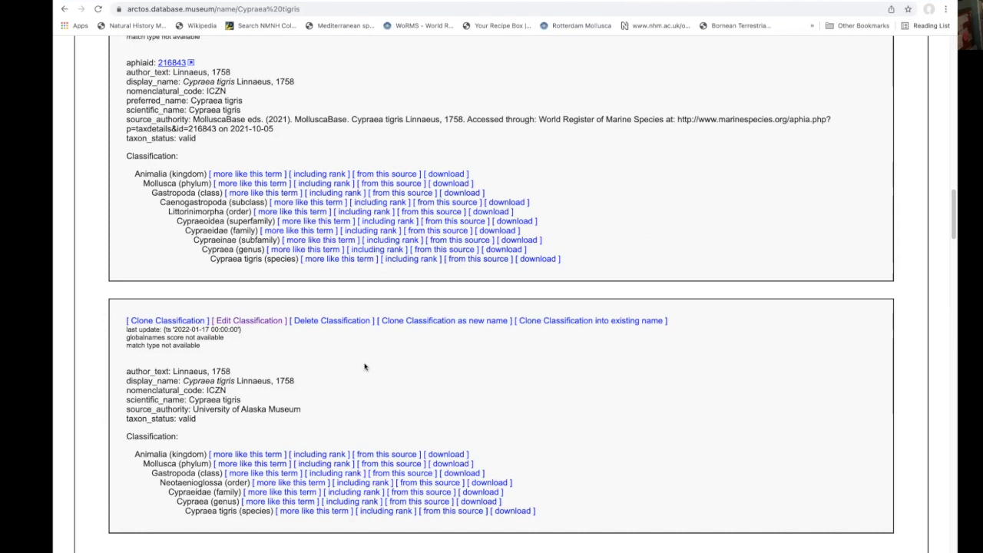
left_click(335, 322)
scroll(516, 256, "down", 5)
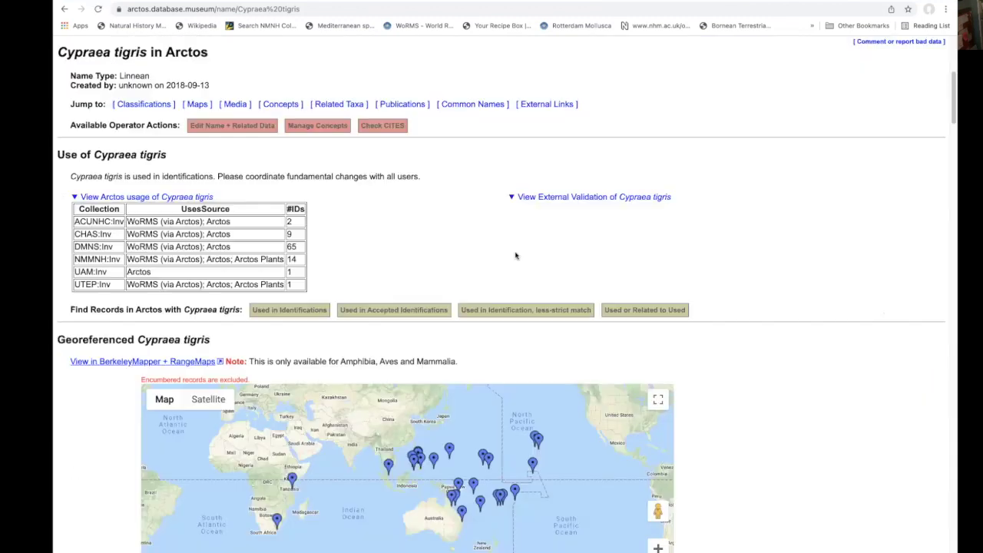
scroll(516, 256, "down", 20)
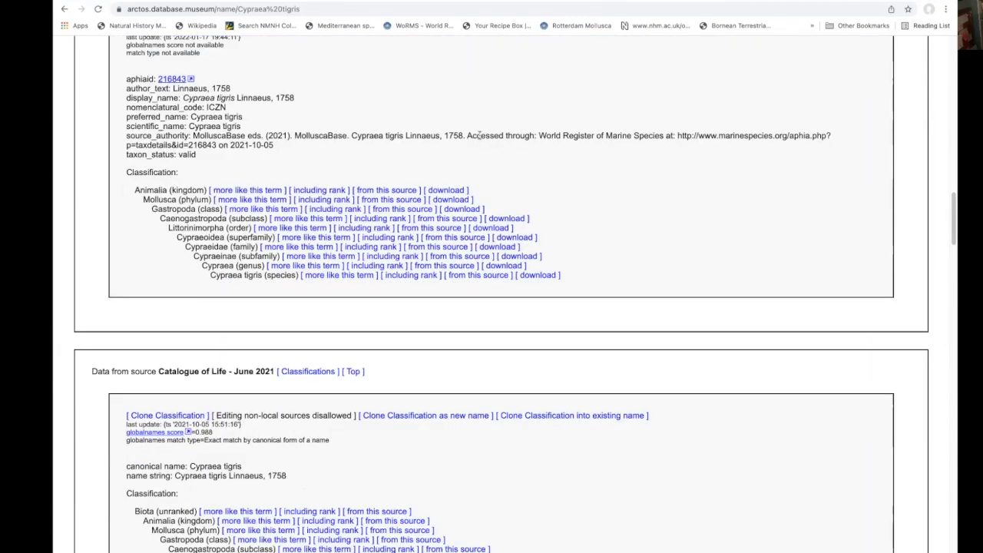
scroll(467, 128, "up", 2)
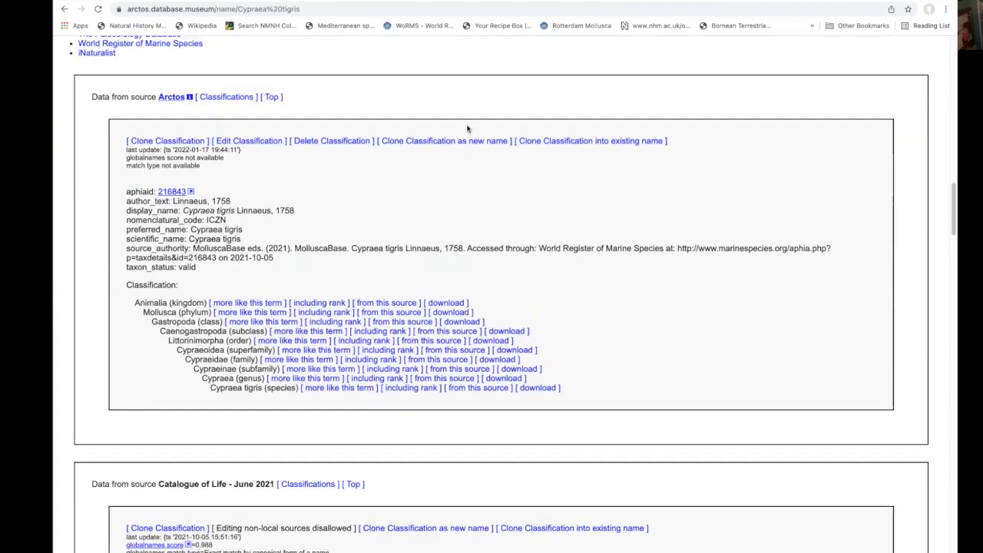